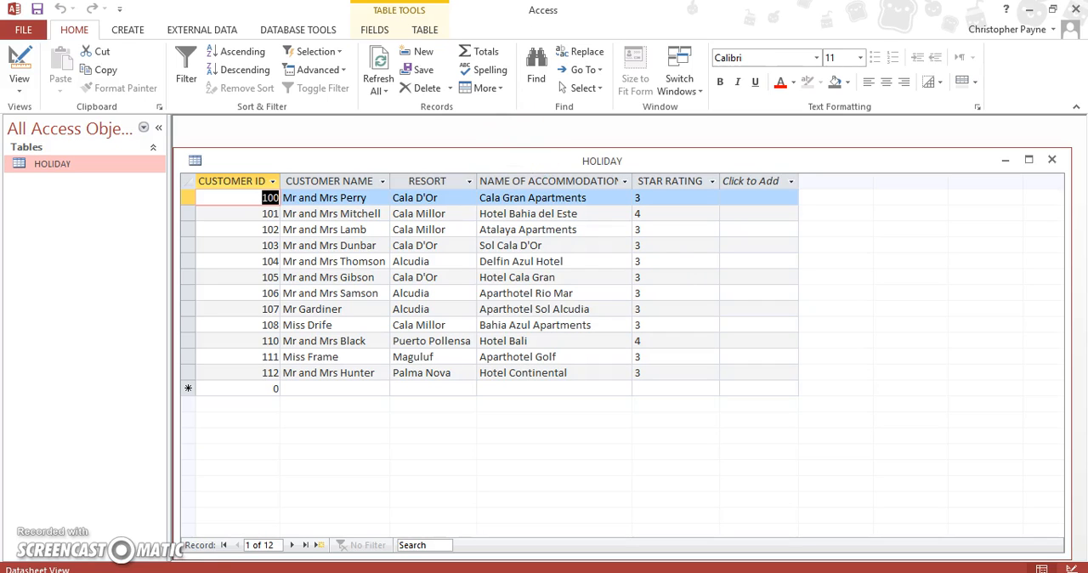
Step: Start the Form Wizard for a new form based on the HOLIDAY table
left_click(132, 31)
left_click(134, 32)
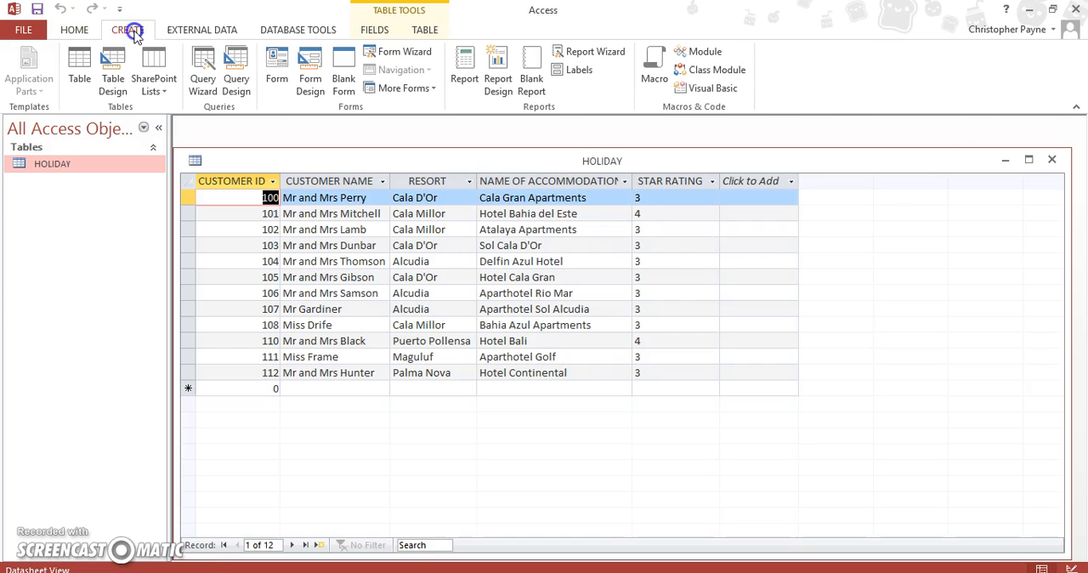
left_click(417, 55)
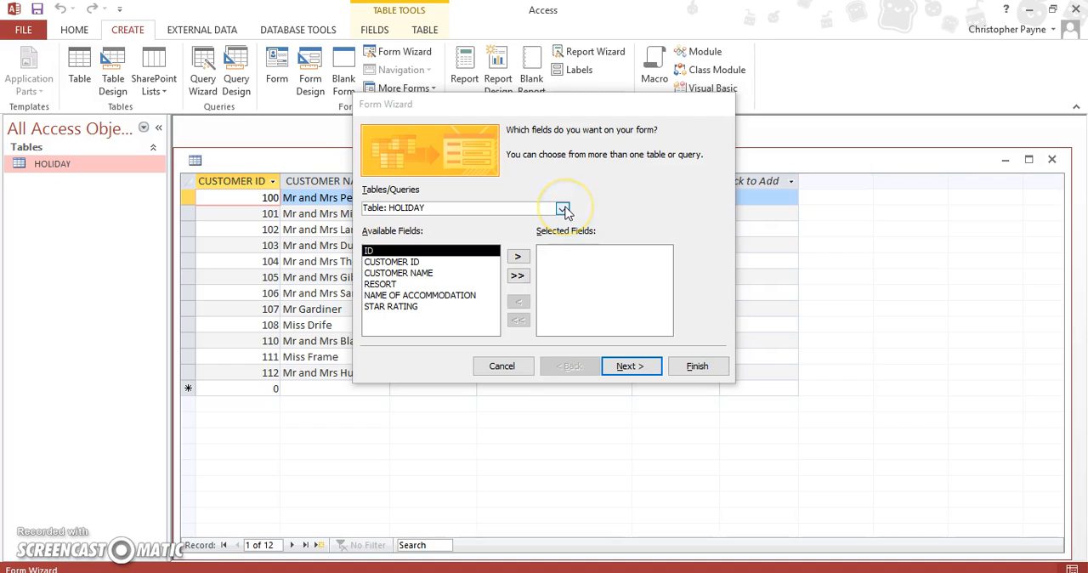
left_click(563, 211)
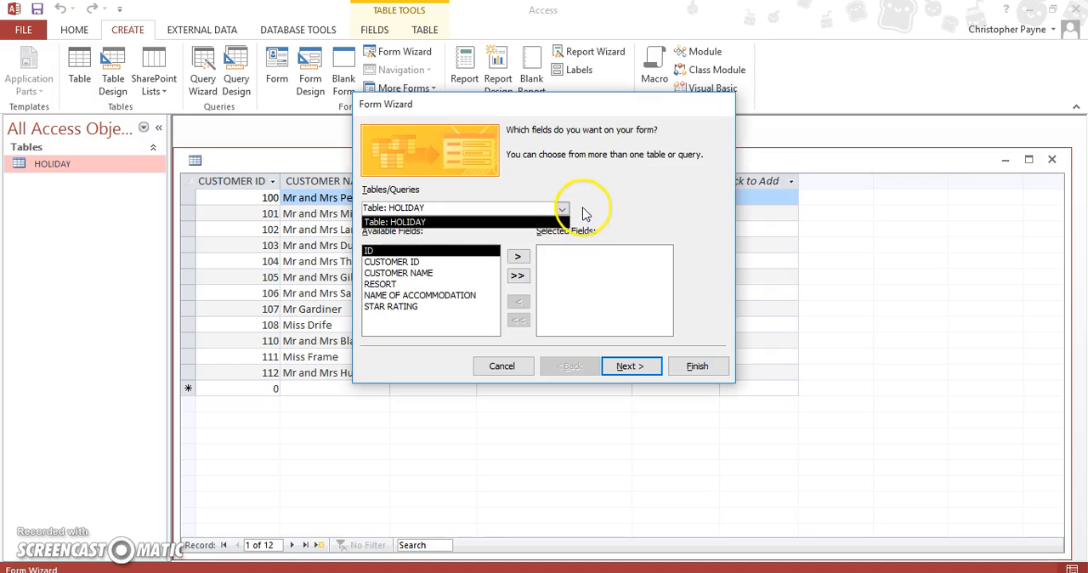
left_click(583, 212)
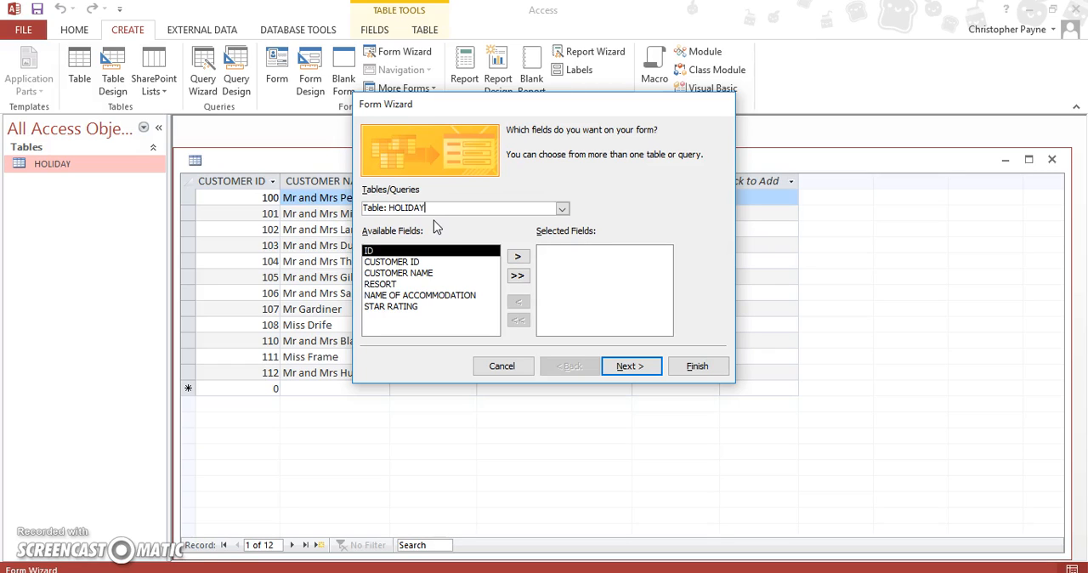
Step: Add ID, CUSTOMER ID, CUSTOMER NAME, RESORT, NAME OF ACCOMMODATION and STAR RATING to the form and accept the Columnar layout
left_click(516, 258)
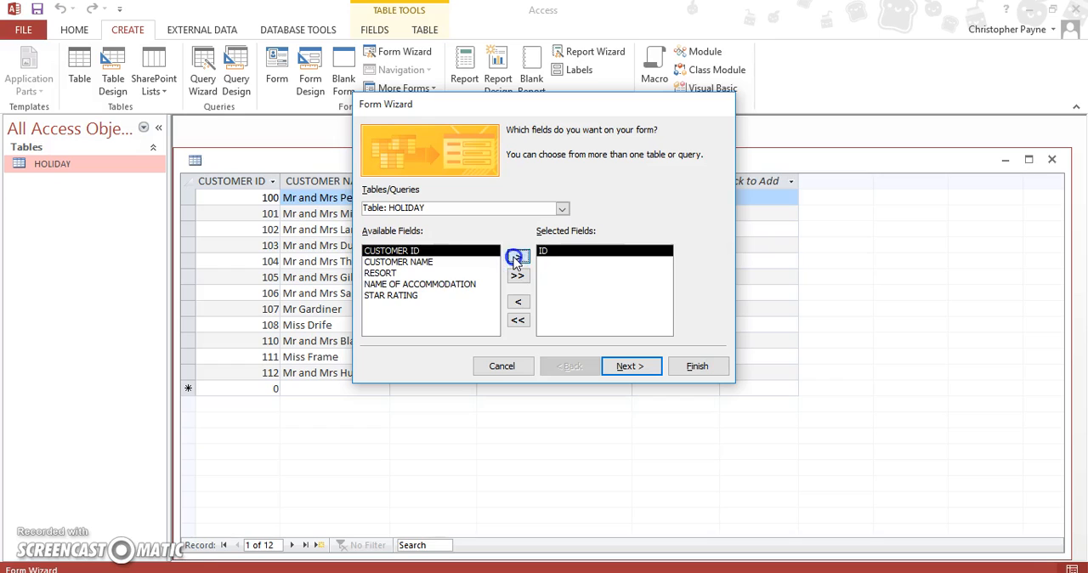
left_click(516, 258)
left_click(516, 257)
left_click(516, 258)
left_click(516, 258)
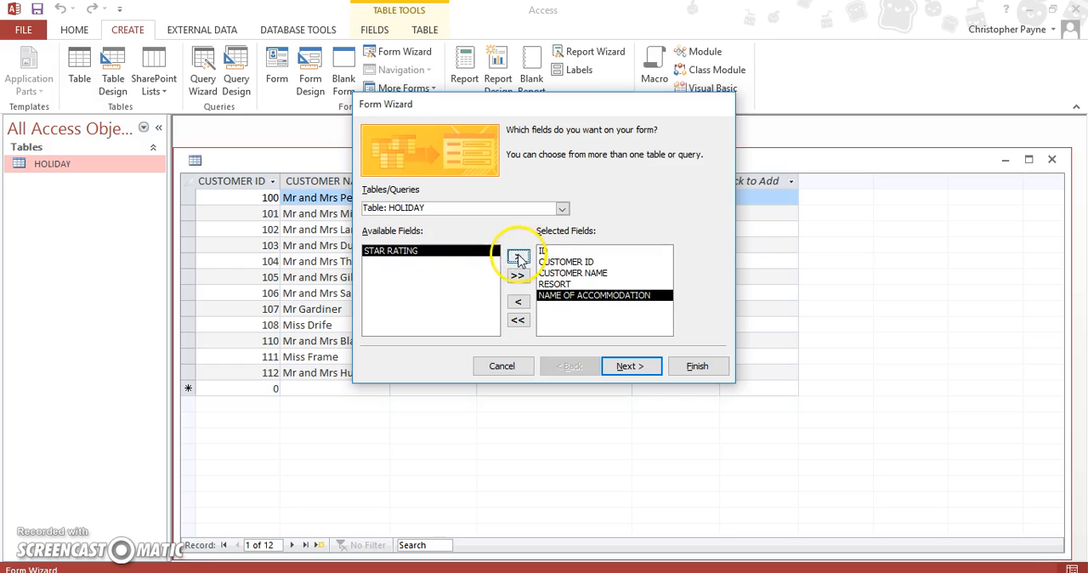
left_click(517, 258)
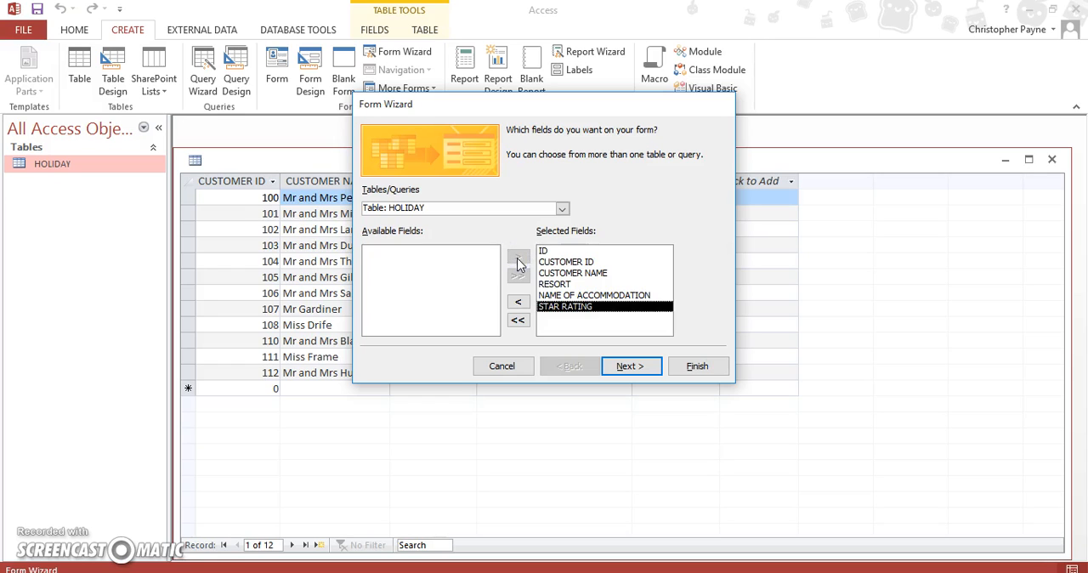
left_click(617, 370)
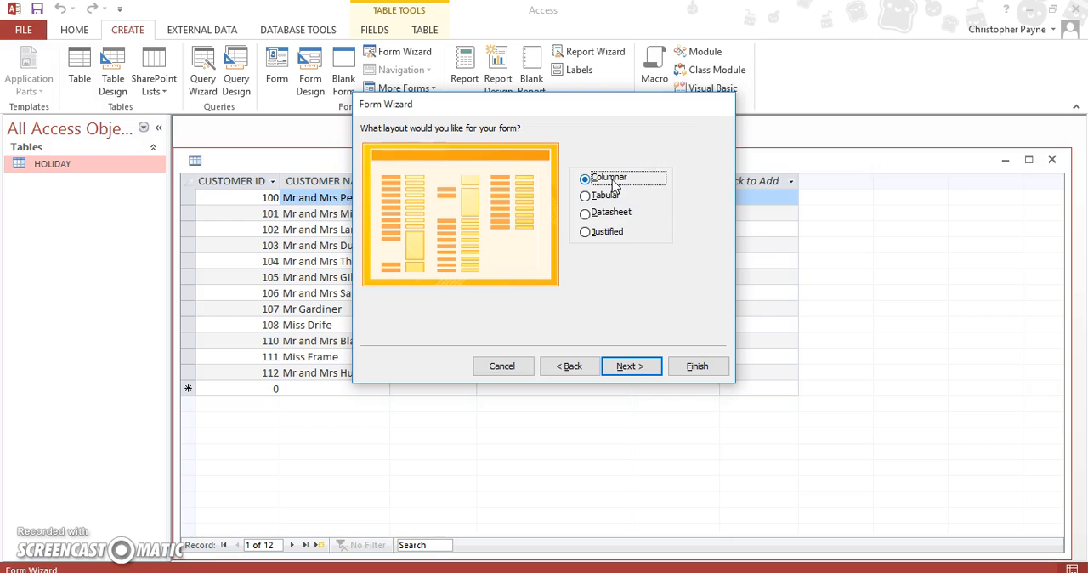
left_click(644, 375)
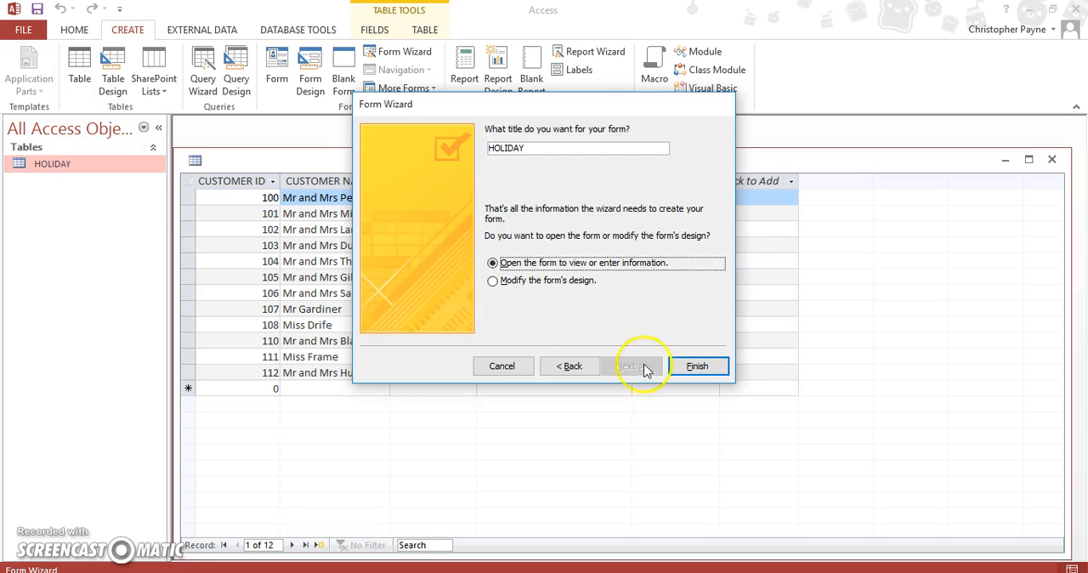
Step: Title the form HOLIDAY IN SPAIN and finish the wizard so the form opens for viewing
left_click(543, 151)
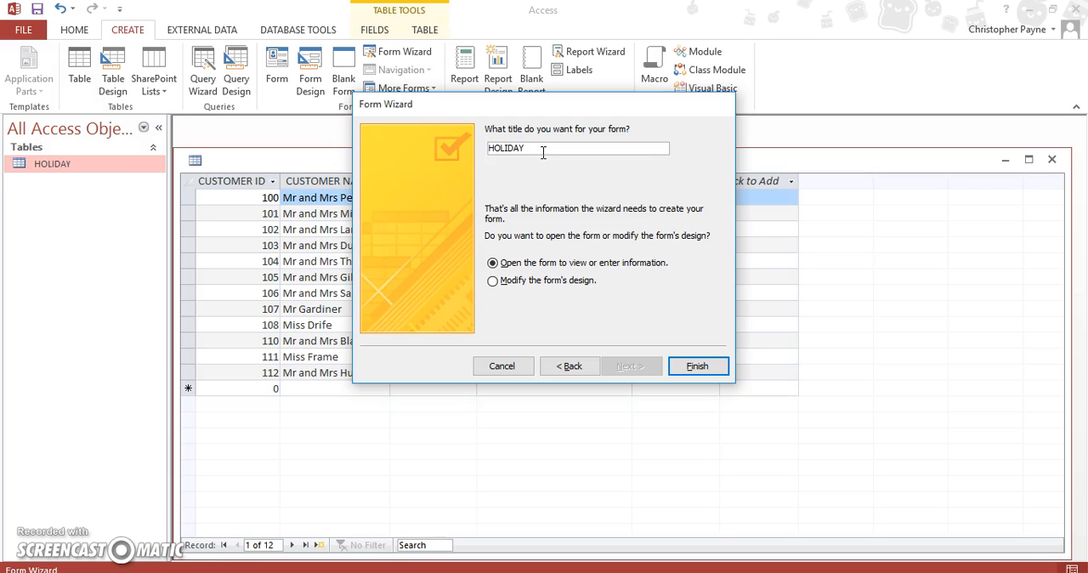
left_click_drag(543, 108, 599, 196)
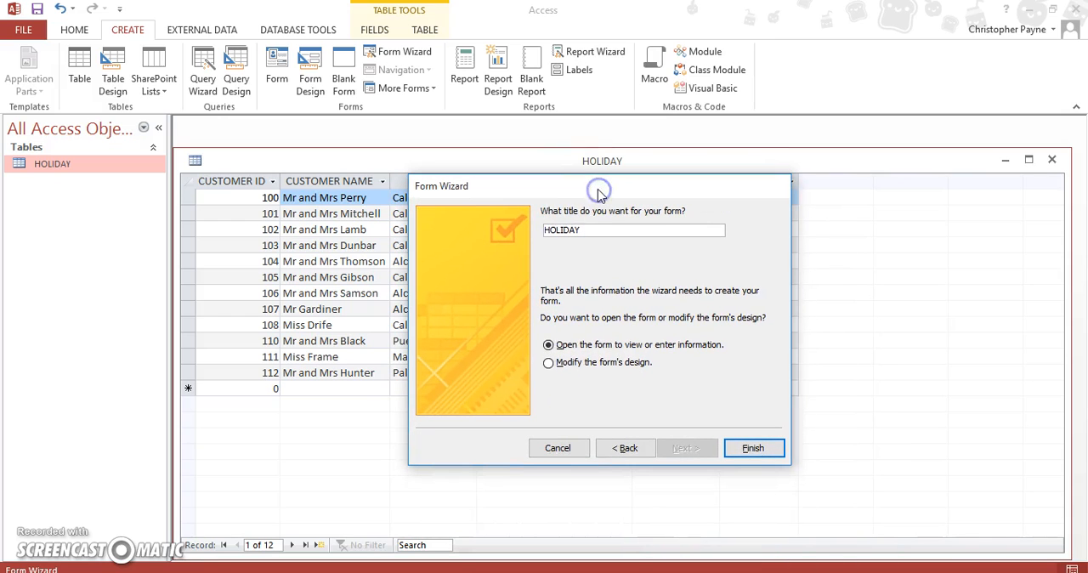
key("BackSpace")
key("BackSpace")
key("Caps_Lock")
type("IN SPAIN")
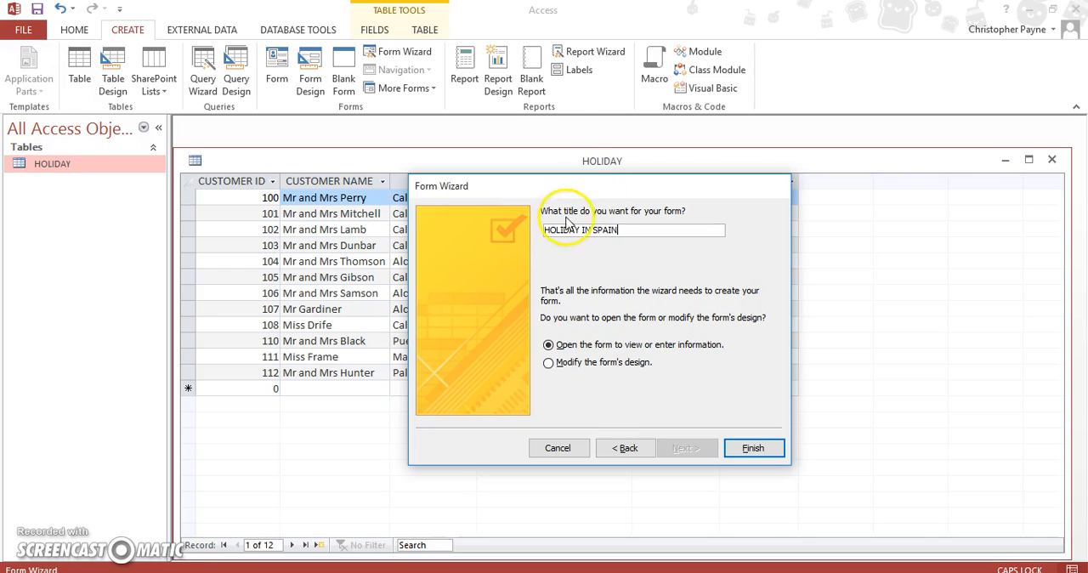
left_click(753, 453)
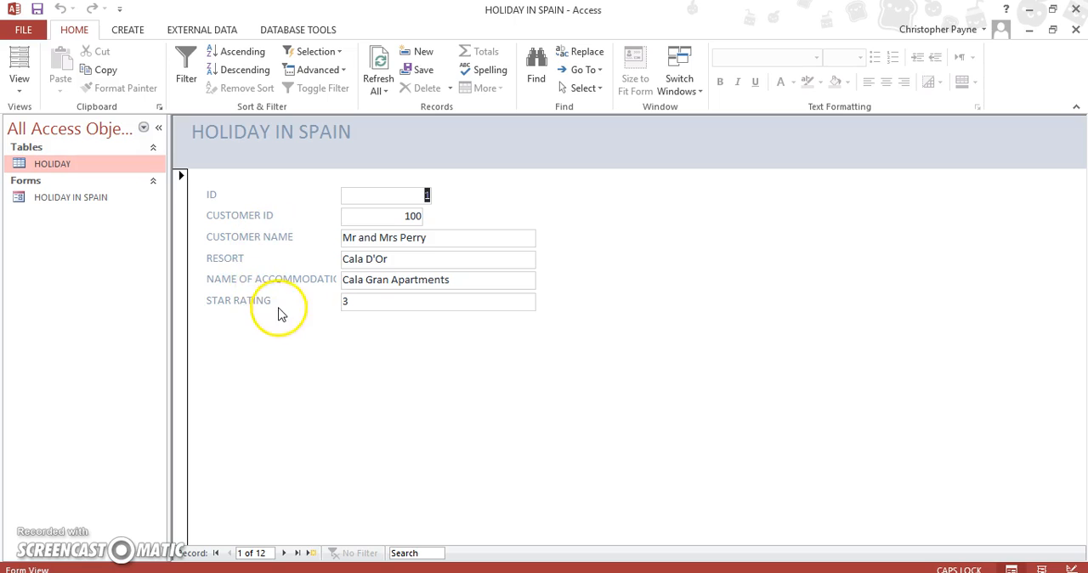
Step: In Design View, widen the form to about 13 cm and the NAME OF ACCOMMODATION text box to about 7.4 cm
left_click(321, 286)
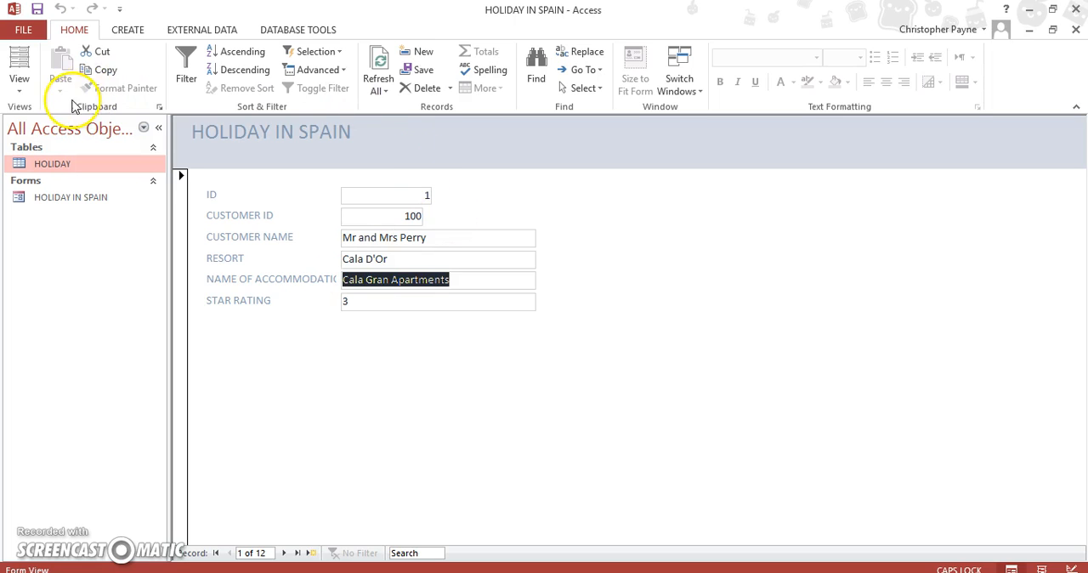
left_click(20, 81)
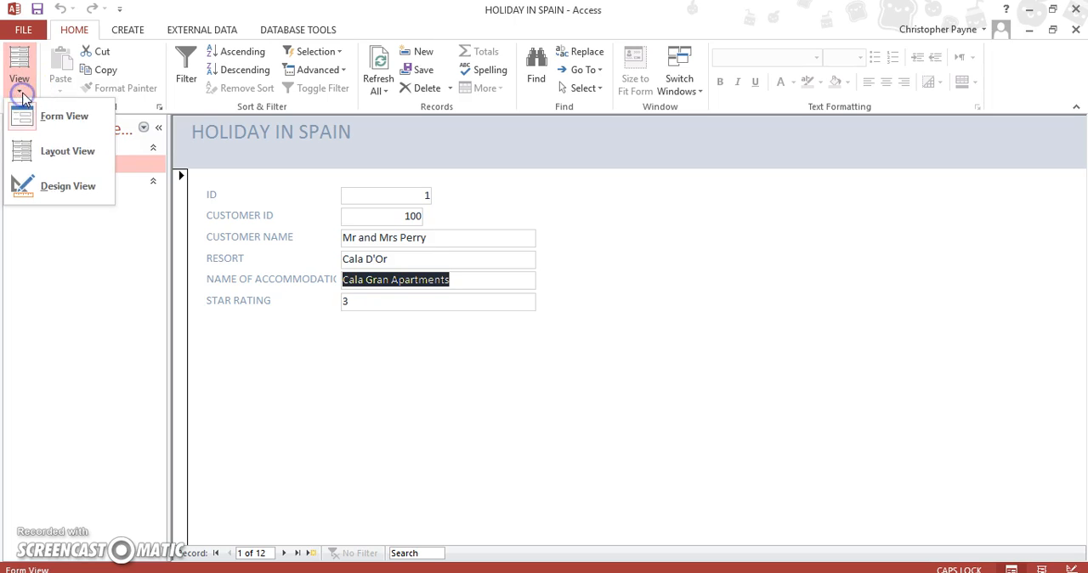
left_click(51, 184)
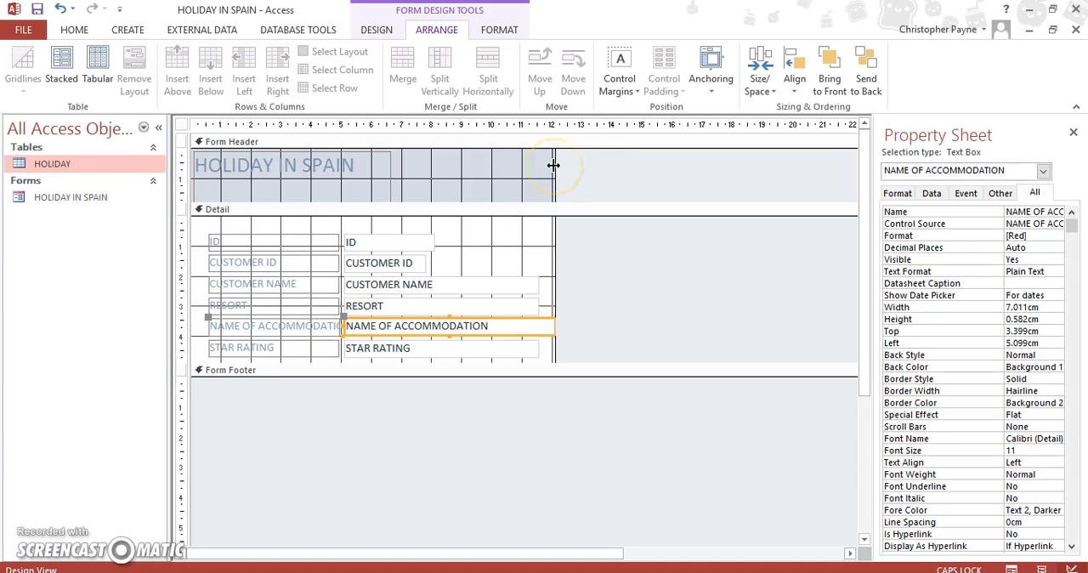
left_click_drag(553, 165, 583, 161)
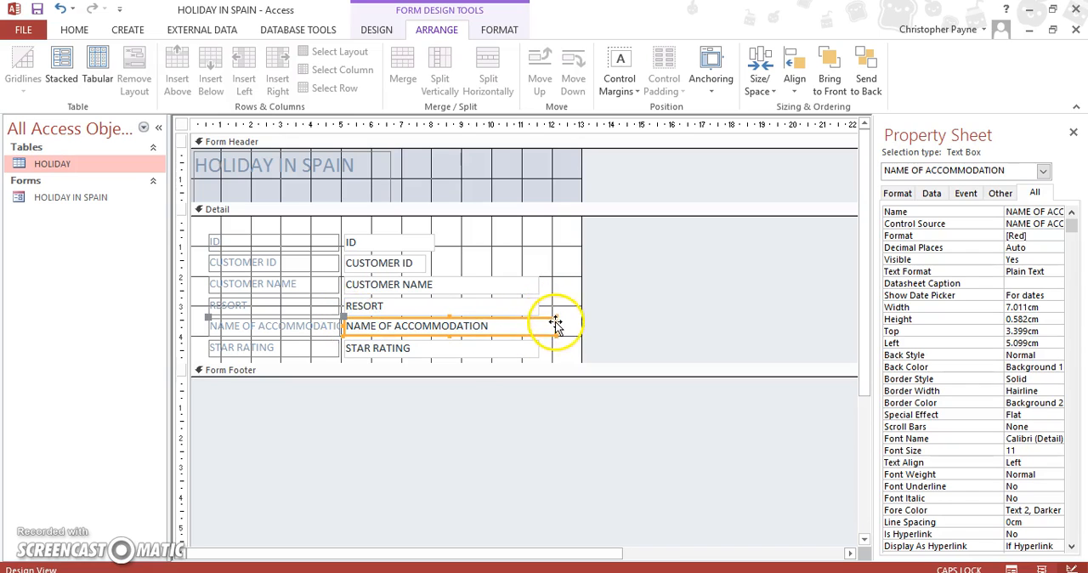
left_click_drag(560, 330, 568, 326)
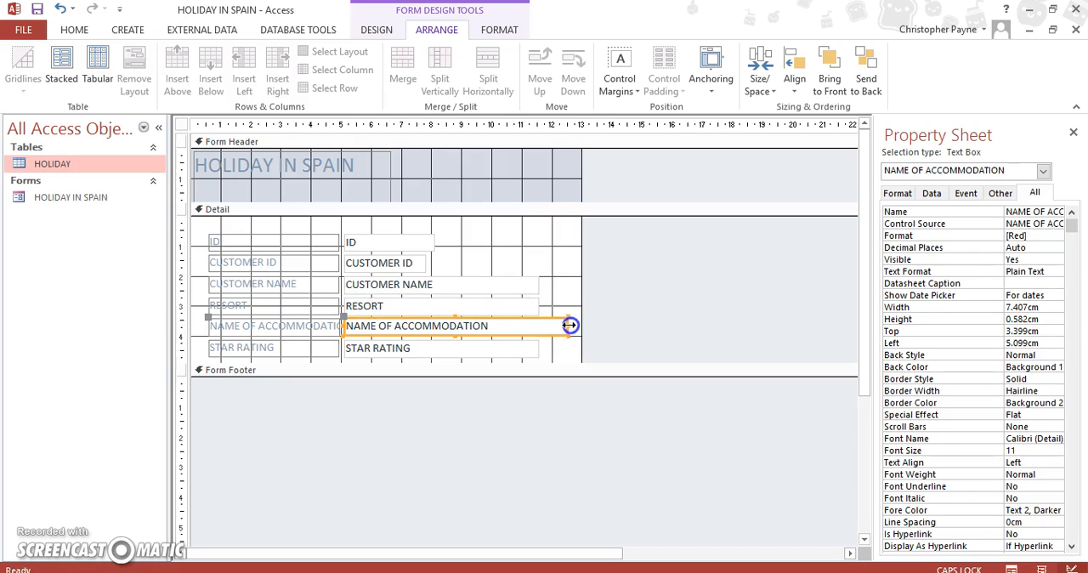
Step: Widen the NAME OF ACCOMMODATION label to about 5.3 cm so its full caption fits
left_click(338, 332)
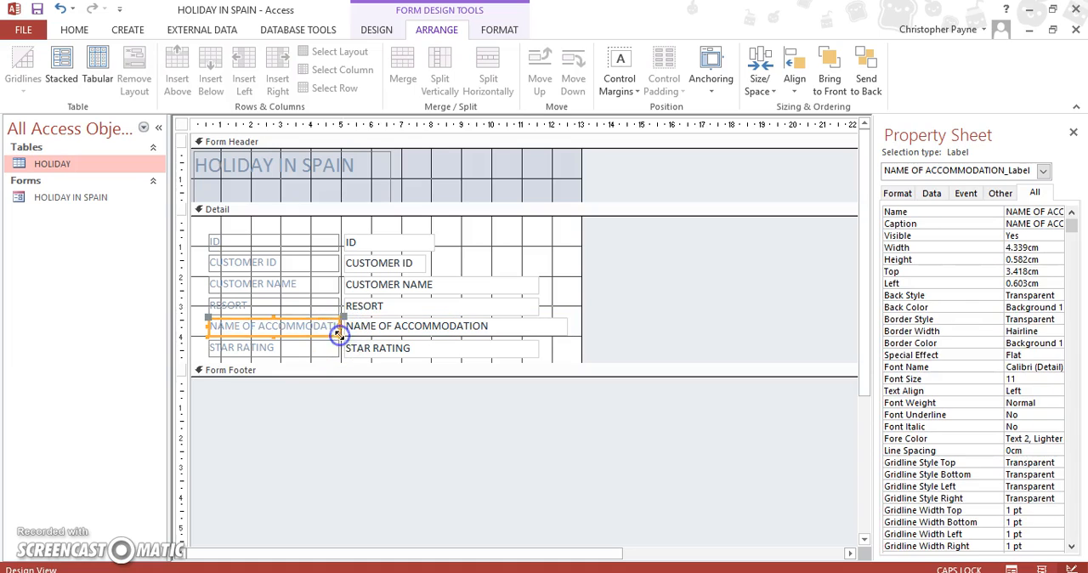
left_click_drag(343, 332, 355, 330)
left_click(555, 349)
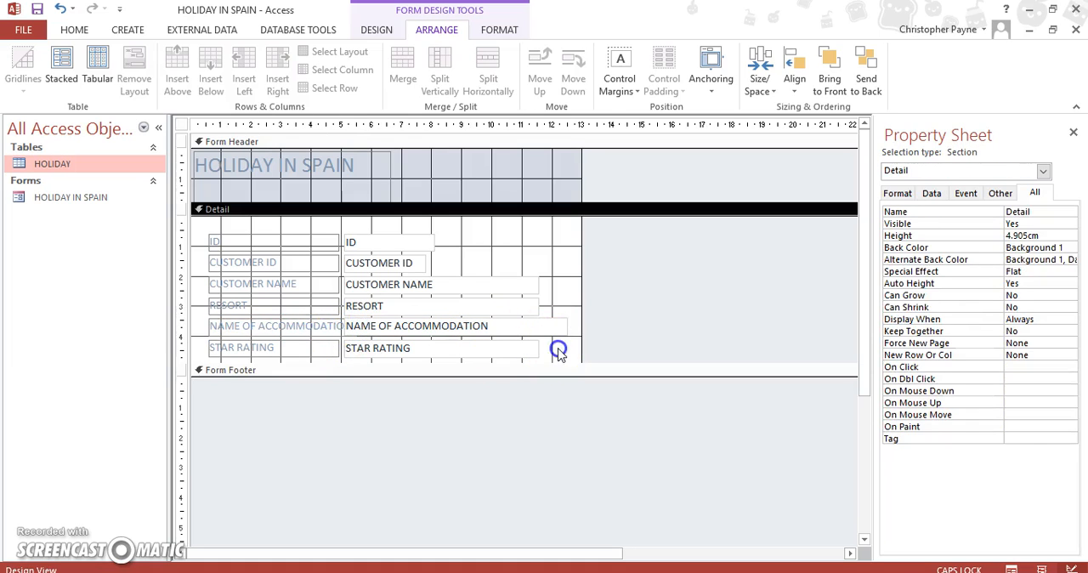
left_click(321, 323)
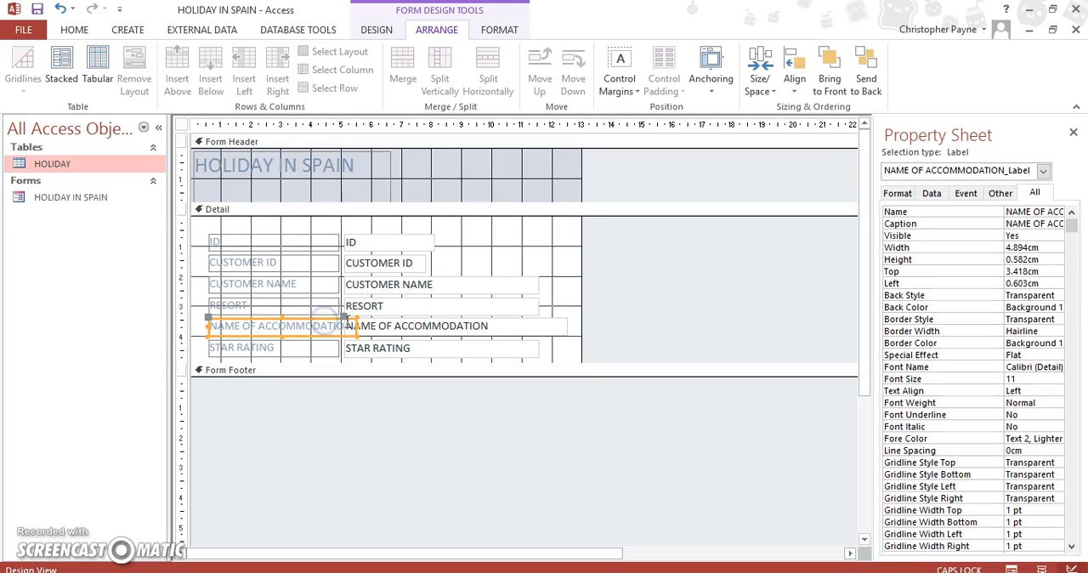
left_click_drag(356, 326, 368, 325)
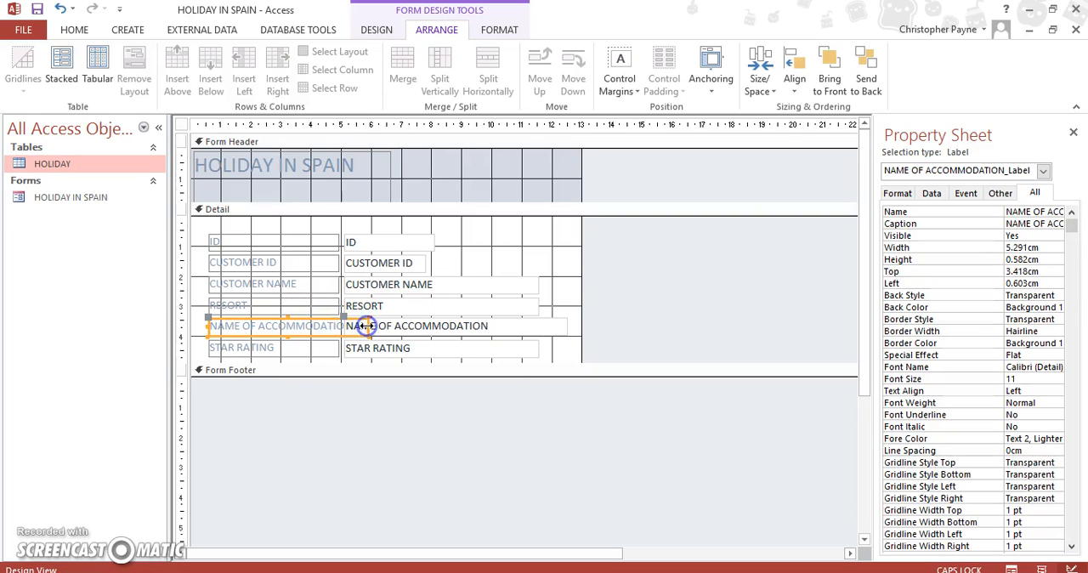
Step: Arrange all the labels and text boxes in the Detail section in a Stacked layout
left_click_drag(573, 355, 202, 227)
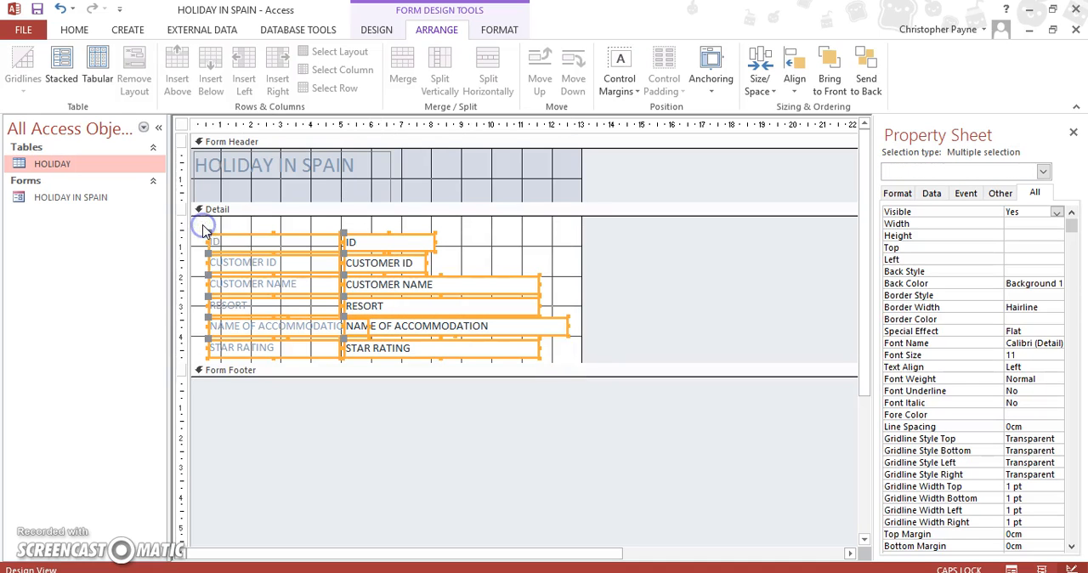
left_click(61, 66)
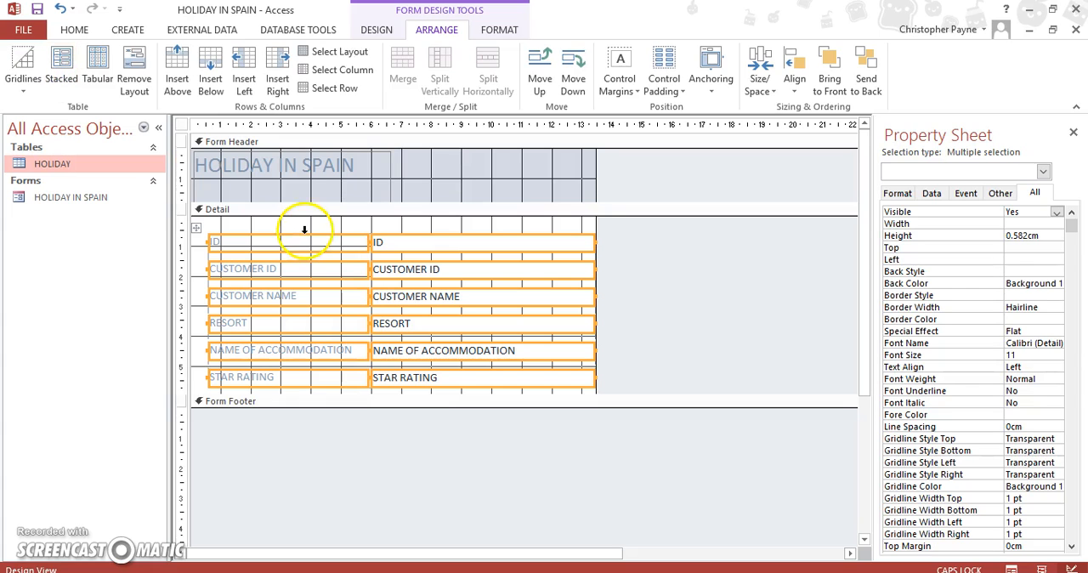
left_click(250, 227)
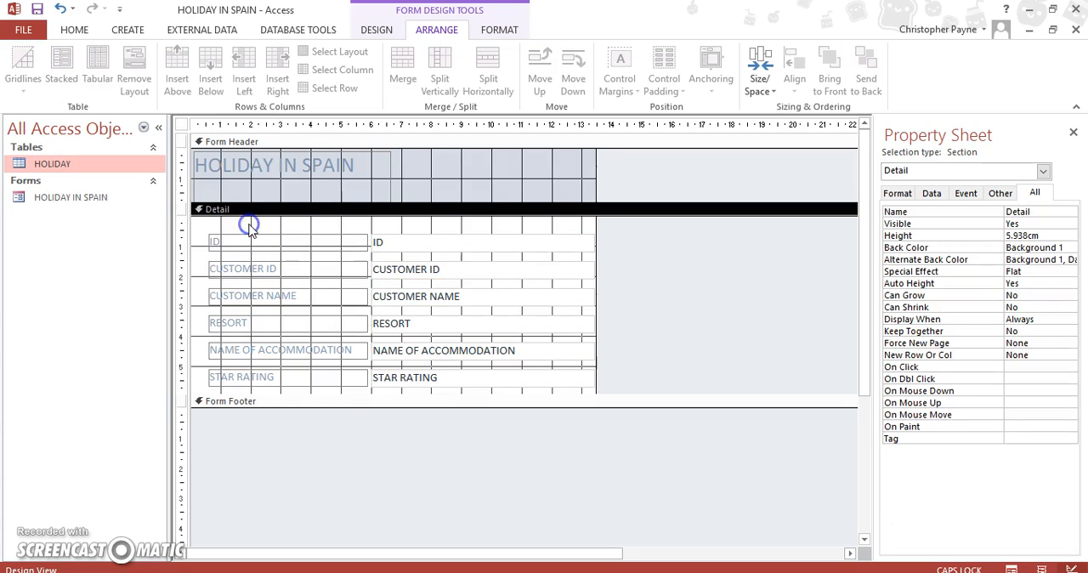
Step: Switch to Form View and browse forward through the customer records to check the new layout
left_click(74, 30)
left_click(19, 92)
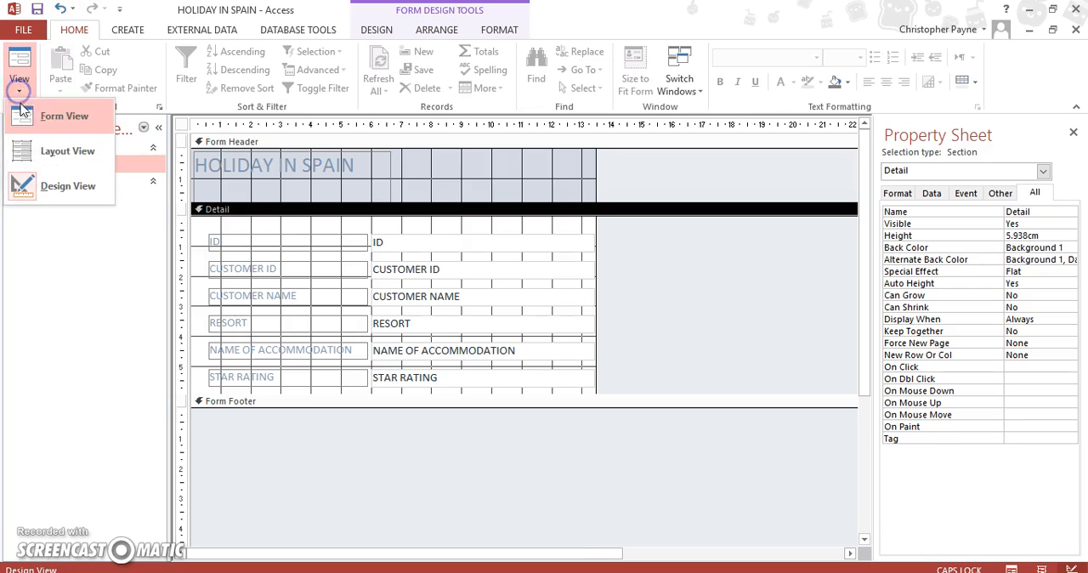
left_click(25, 114)
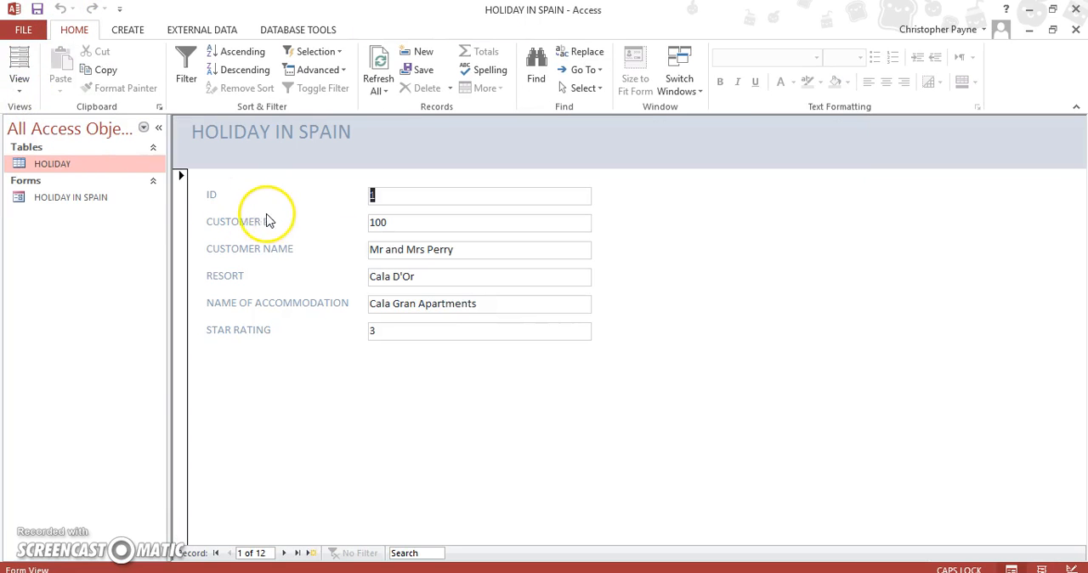
left_click(235, 331)
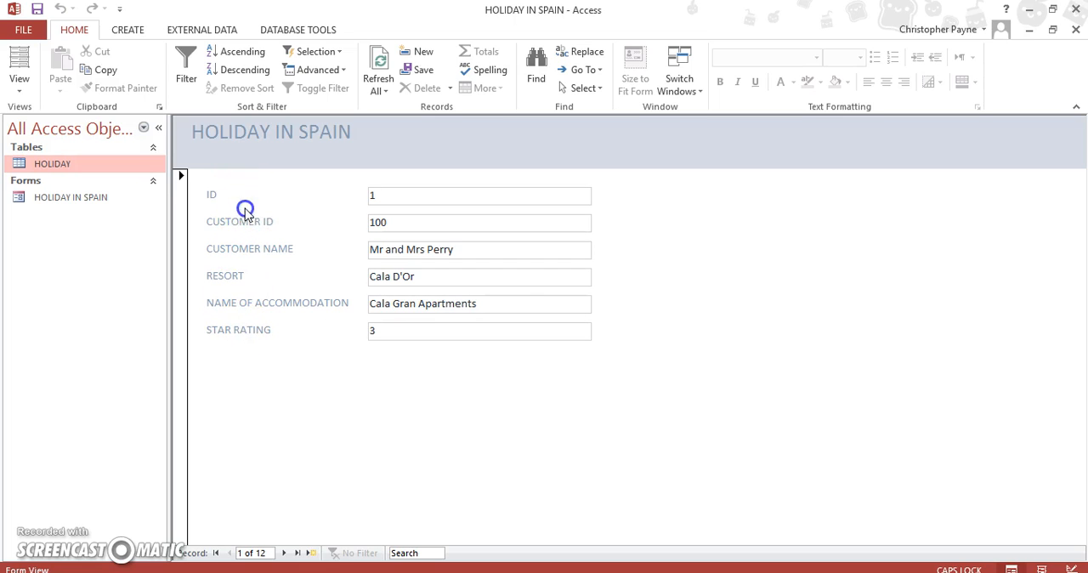
left_click(284, 553)
left_click(284, 552)
left_click(284, 553)
left_click(284, 552)
left_click(284, 553)
left_click(284, 552)
left_click(284, 552)
left_click(284, 553)
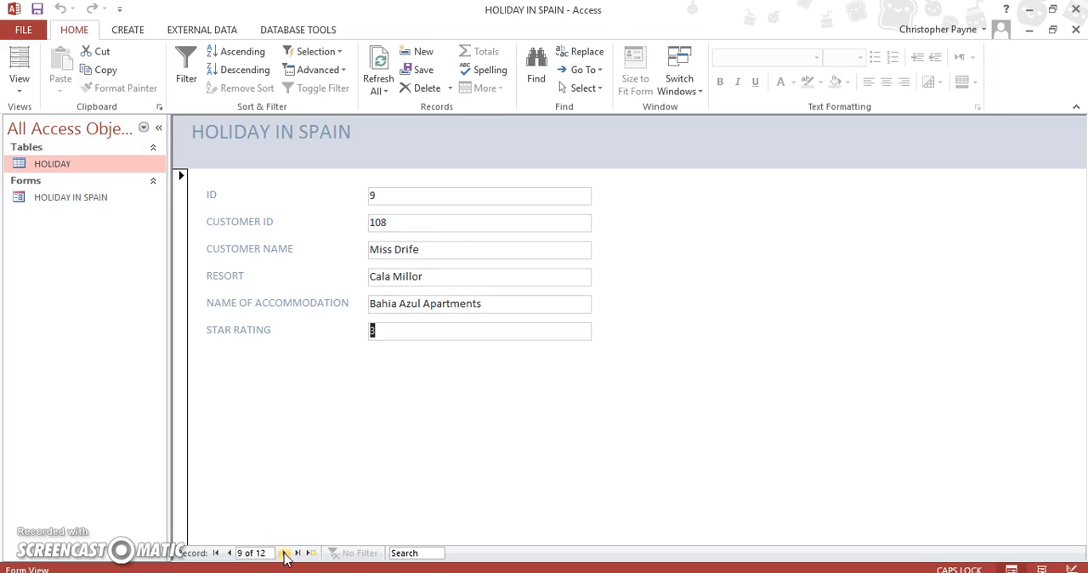
Step: Go to a new blank record in the HOLIDAY IN SPAIN form
left_click(311, 552)
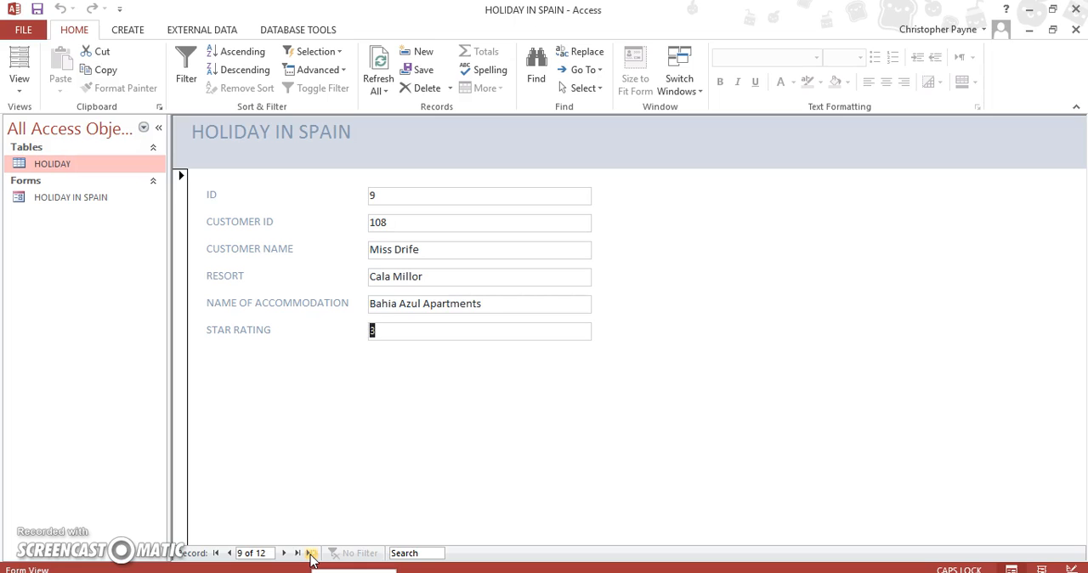
left_click(311, 552)
left_click(312, 550)
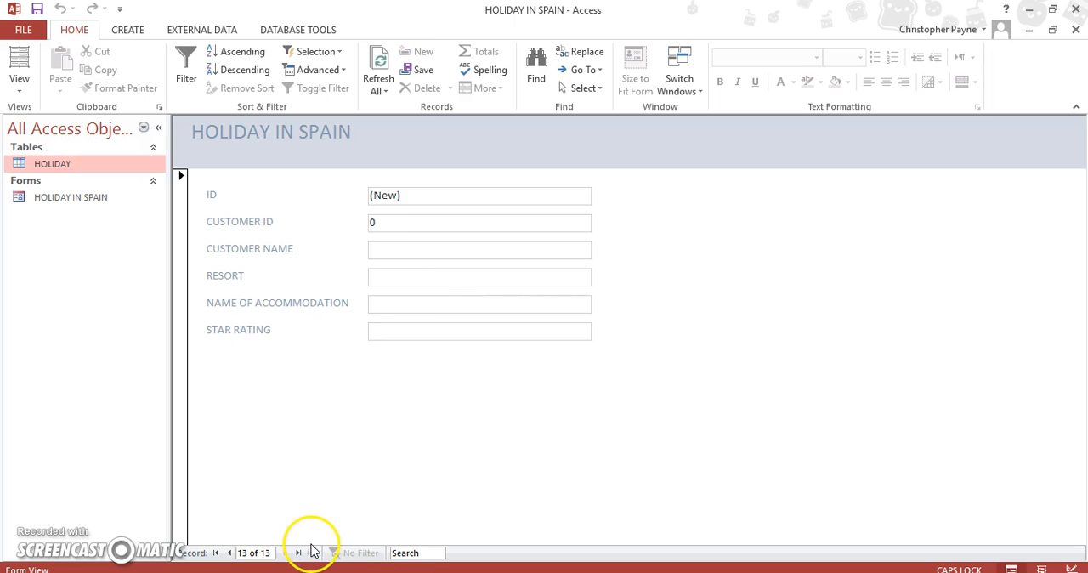
Step: Return the form to Design View and extend the Form Footer section to about 1.3 cm high
left_click(19, 83)
left_click(78, 189)
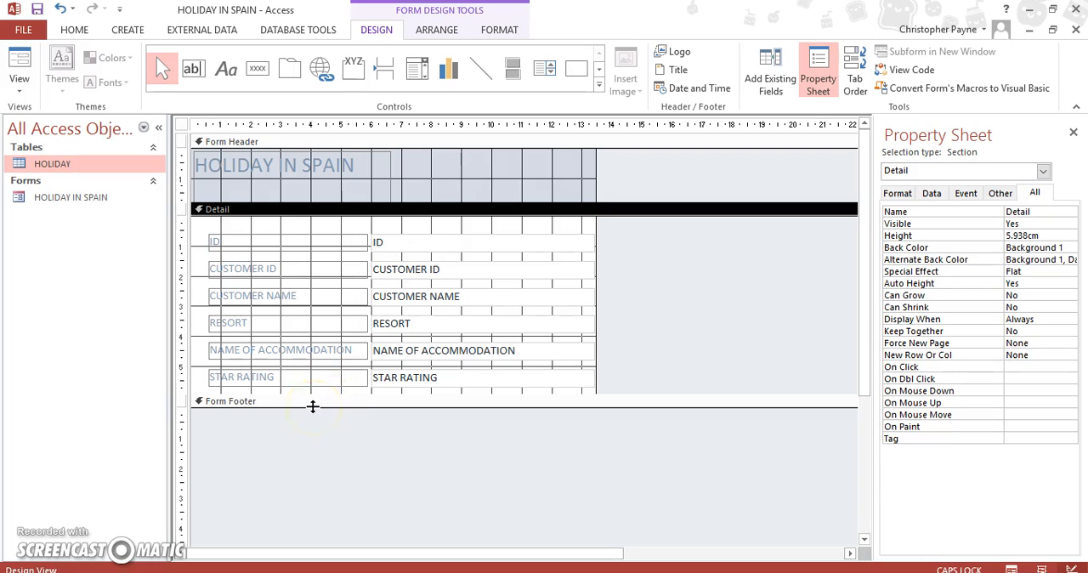
left_click(312, 406)
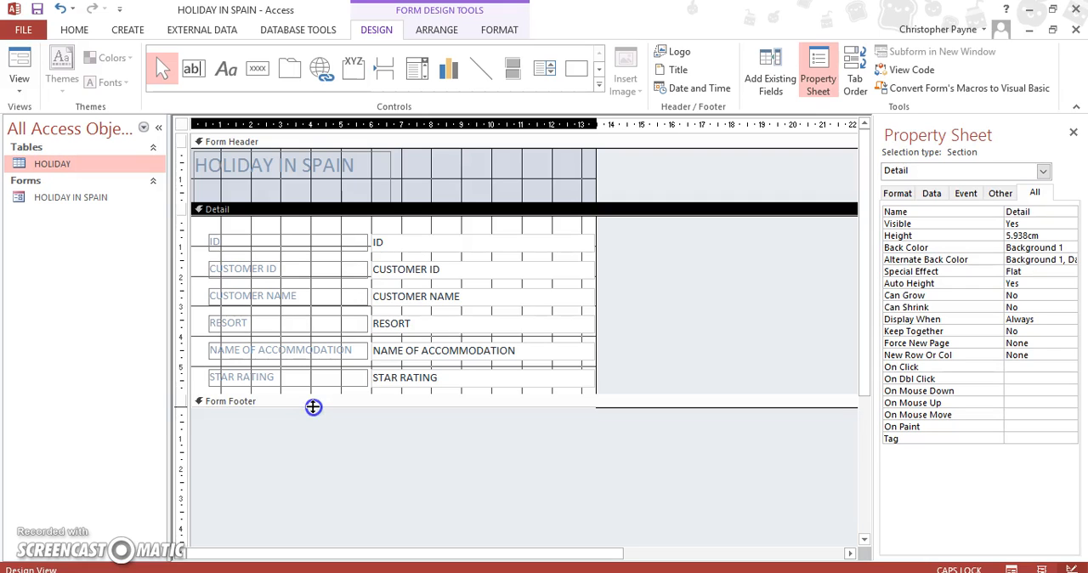
left_click_drag(313, 406, 304, 443)
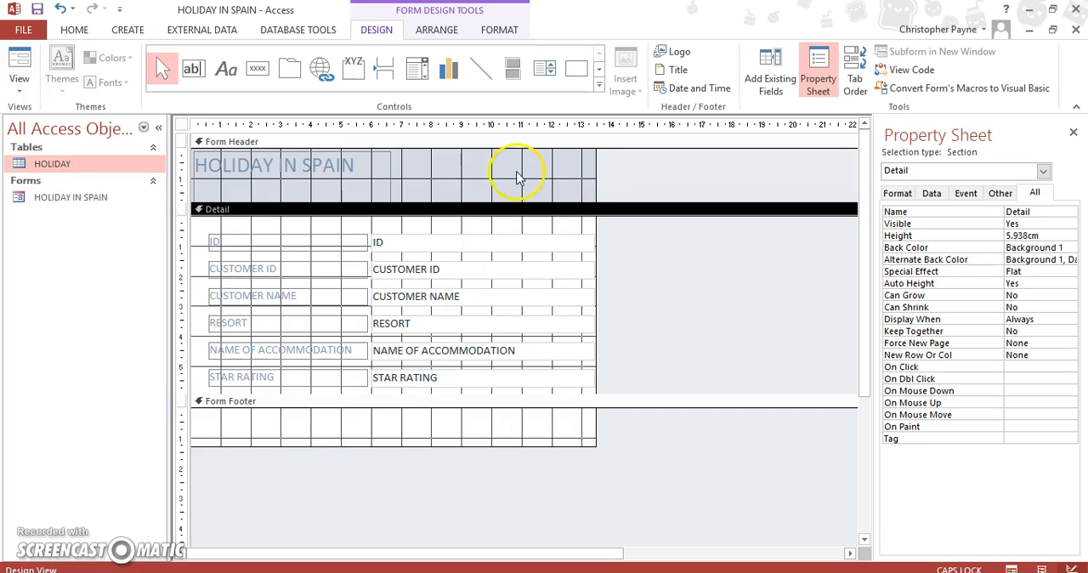
Step: Add Page Header and Page Footer sections to the form and close the Property Sheet
left_click(521, 177)
right_click(522, 178)
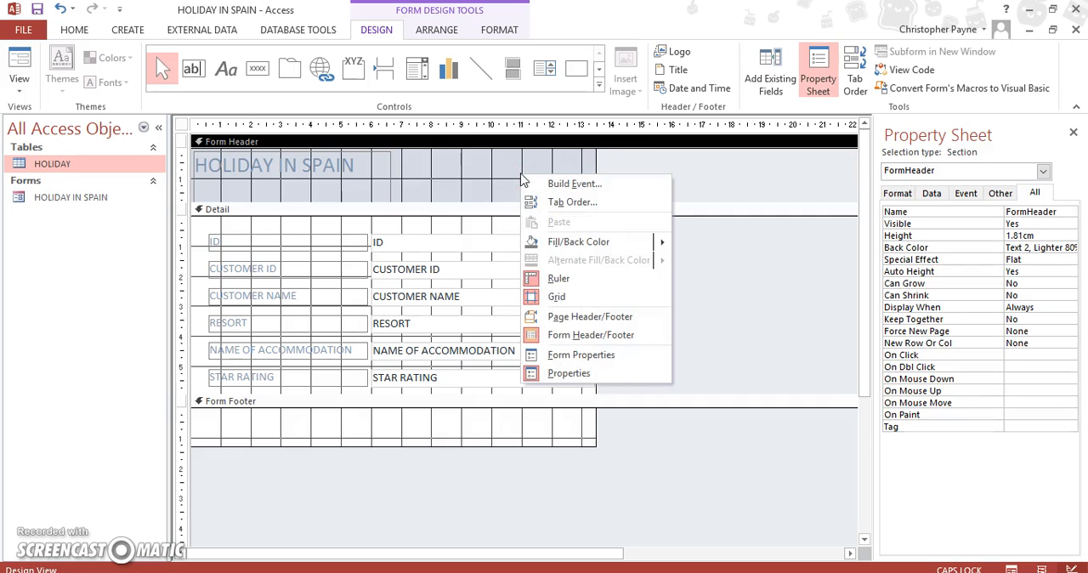
left_click(578, 316)
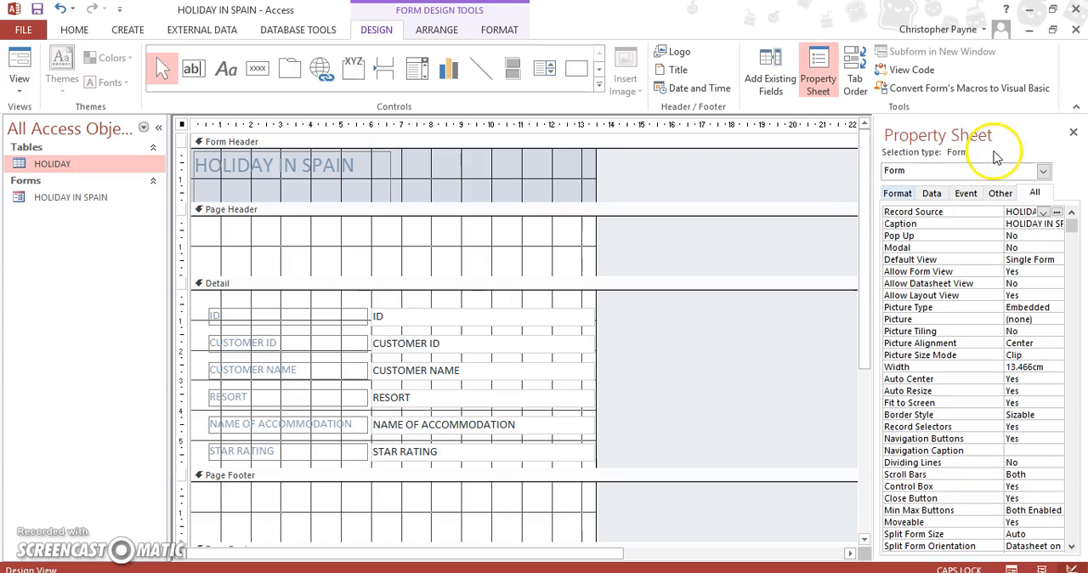
left_click(1073, 132)
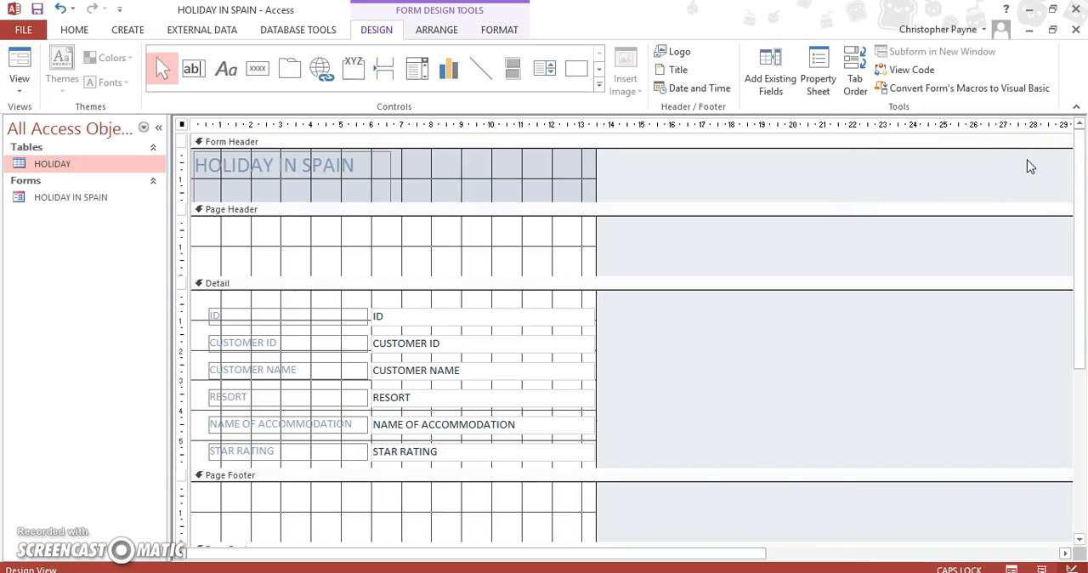
Step: Draw a label about 6.4 cm wide and 1.3 cm high in the Page Header section with the text "Ref"
mouse_move(1078, 212)
left_mouse_down()
mouse_move(1082, 227)
mouse_move(1081, 212)
left_mouse_up()
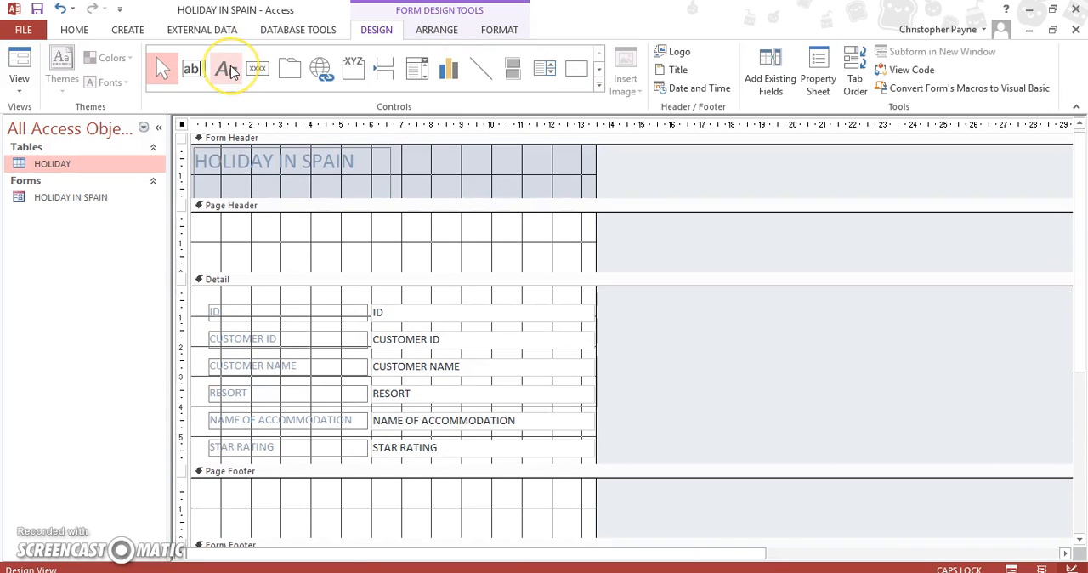
left_click(195, 75)
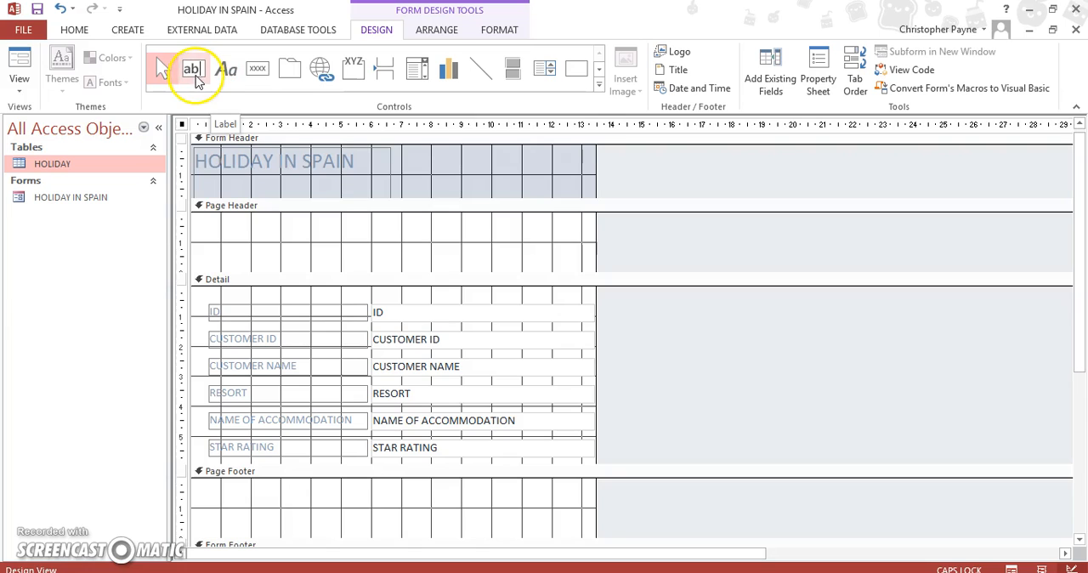
left_click(226, 71)
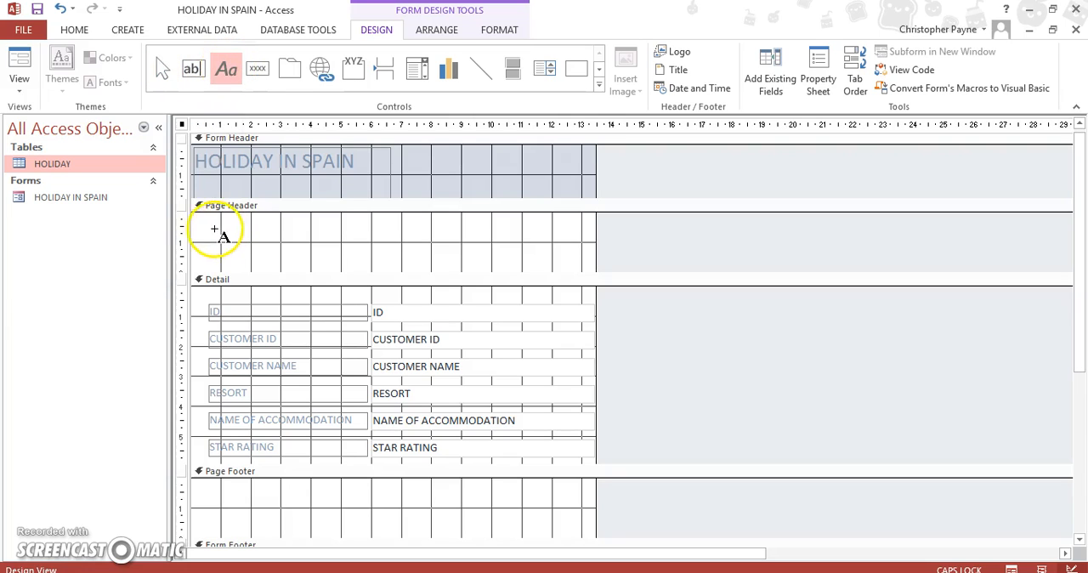
left_click(208, 238)
left_click_drag(208, 240, 398, 261)
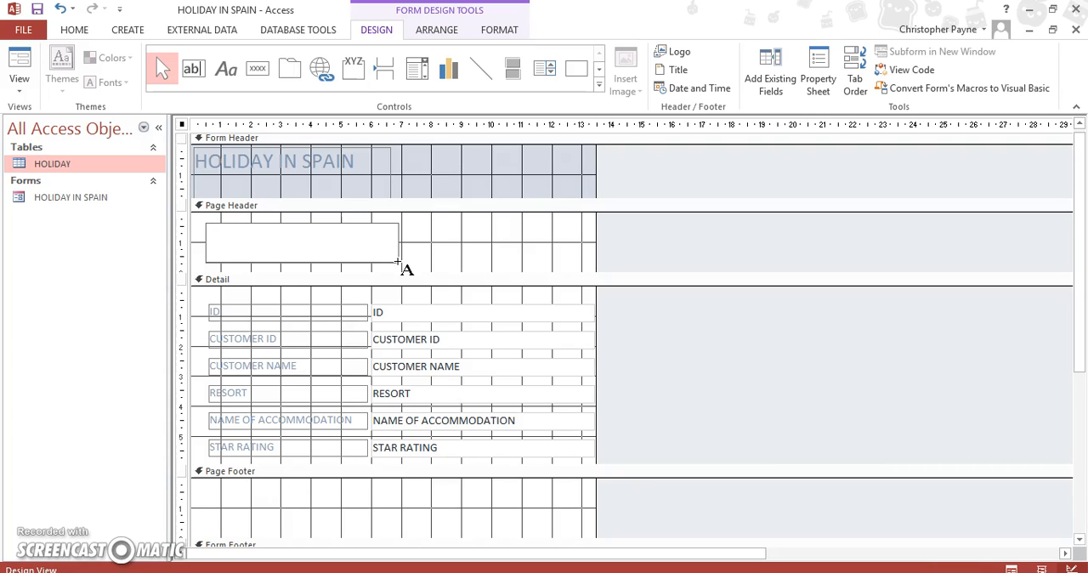
type("R")
key("Caps_Lock")
type("ef")
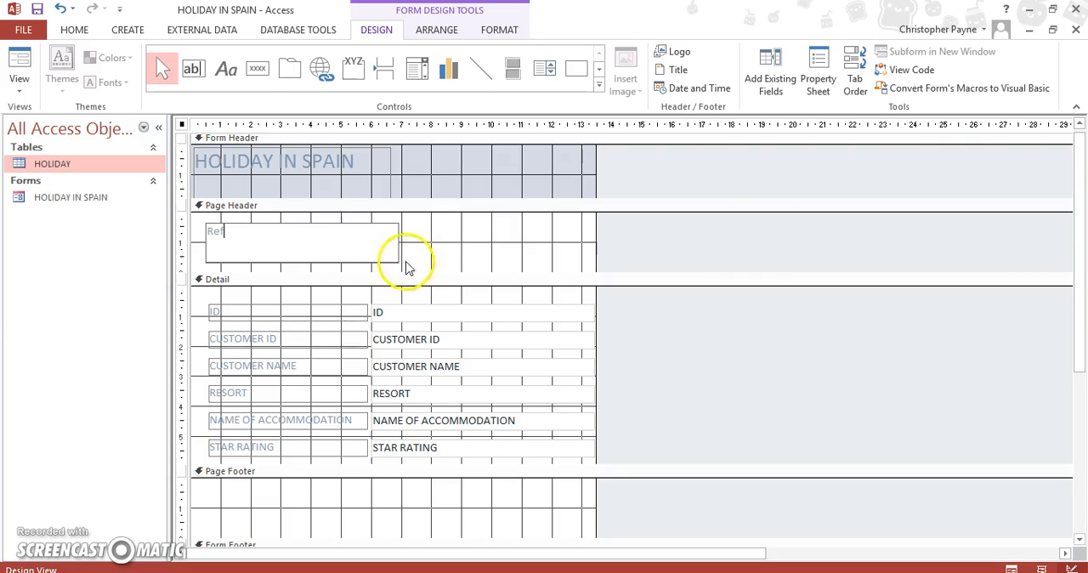
Step: Switch the form to Form View and move forward to the second customer record
left_click_drag(1078, 204, 1078, 247)
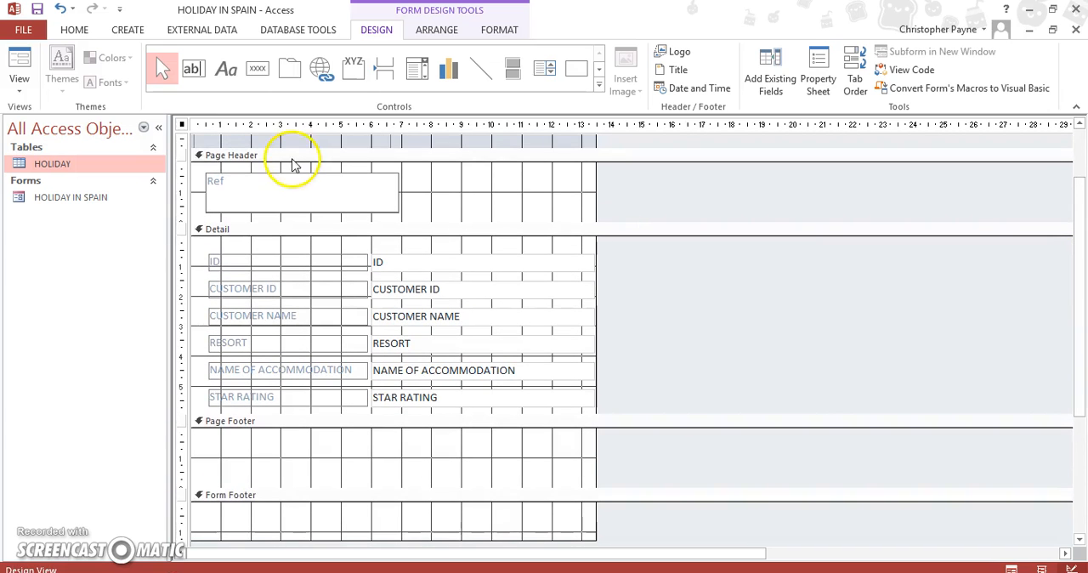
left_click(73, 29)
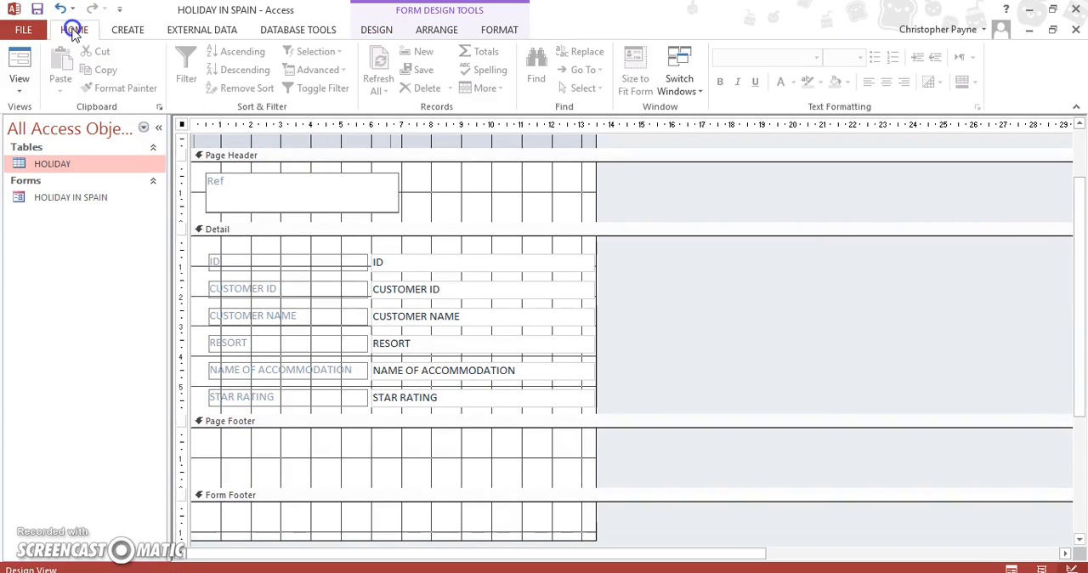
left_click(20, 84)
left_click(36, 119)
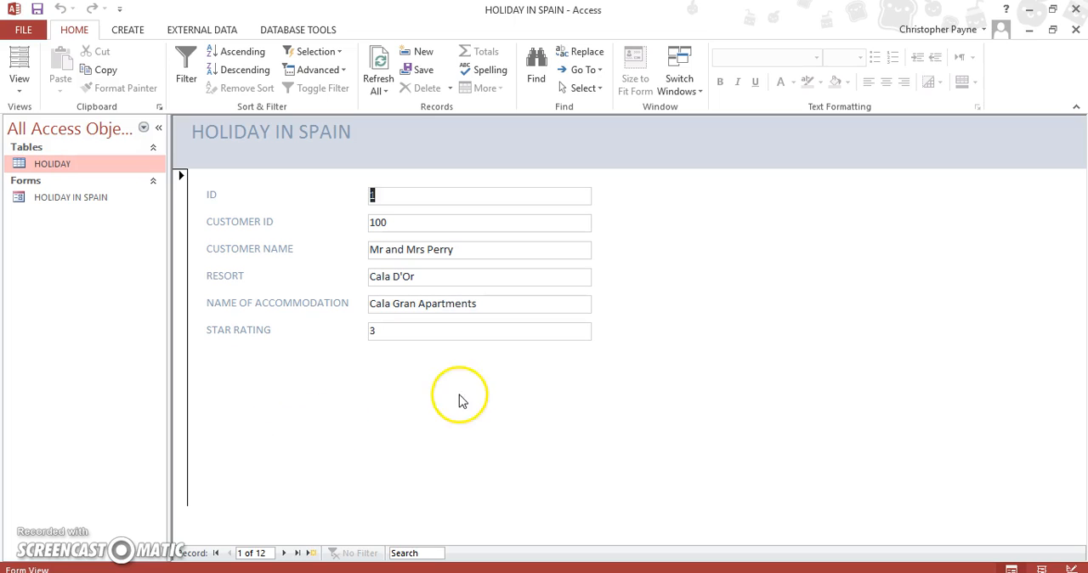
left_click(289, 553)
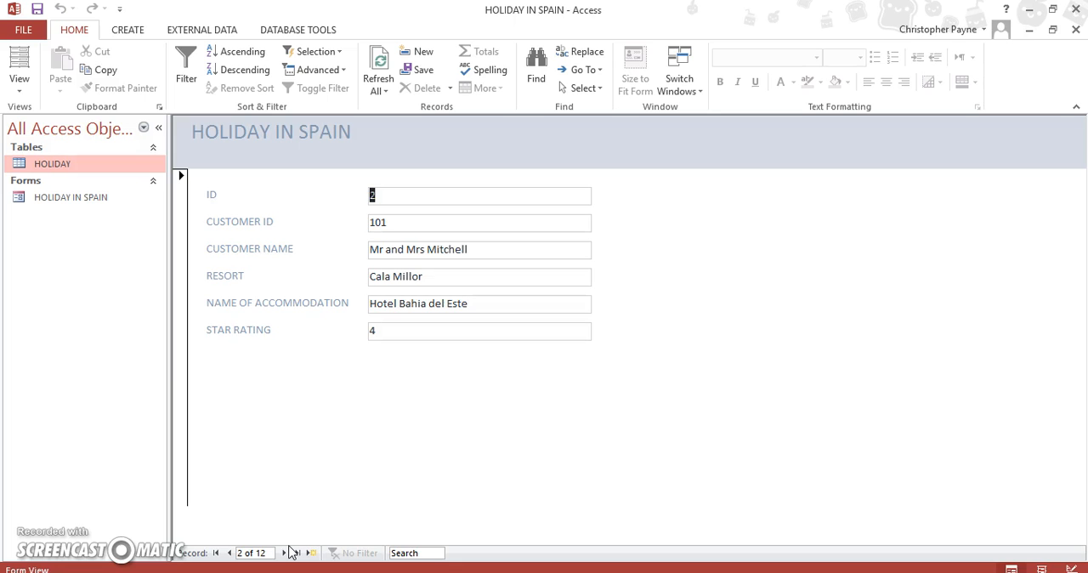
Step: Open the print settings for the current form, limit the range to Selected Record(s), review the available printers, and cancel printing
left_click(25, 29)
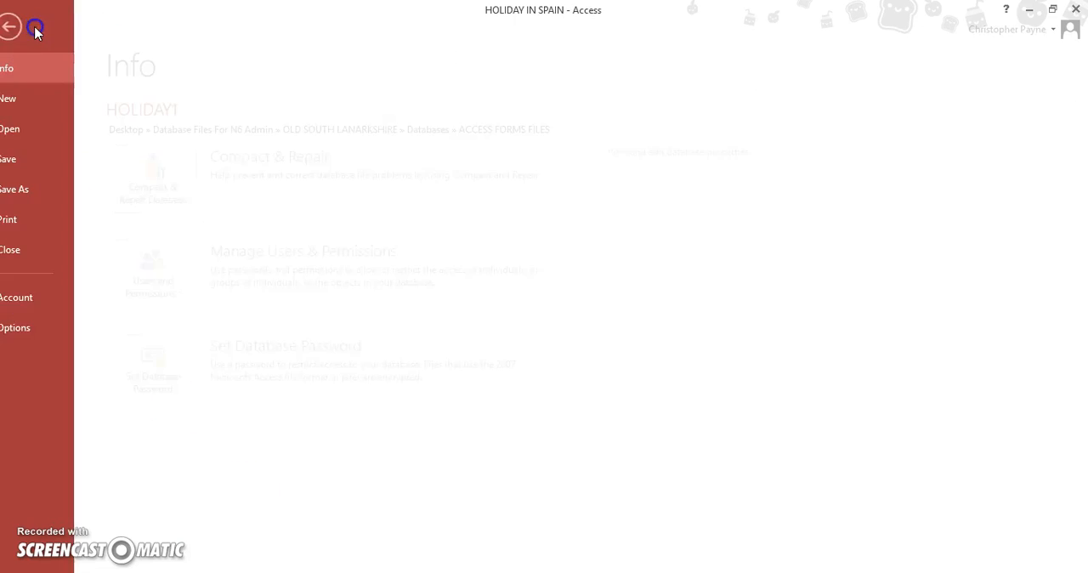
left_click(21, 220)
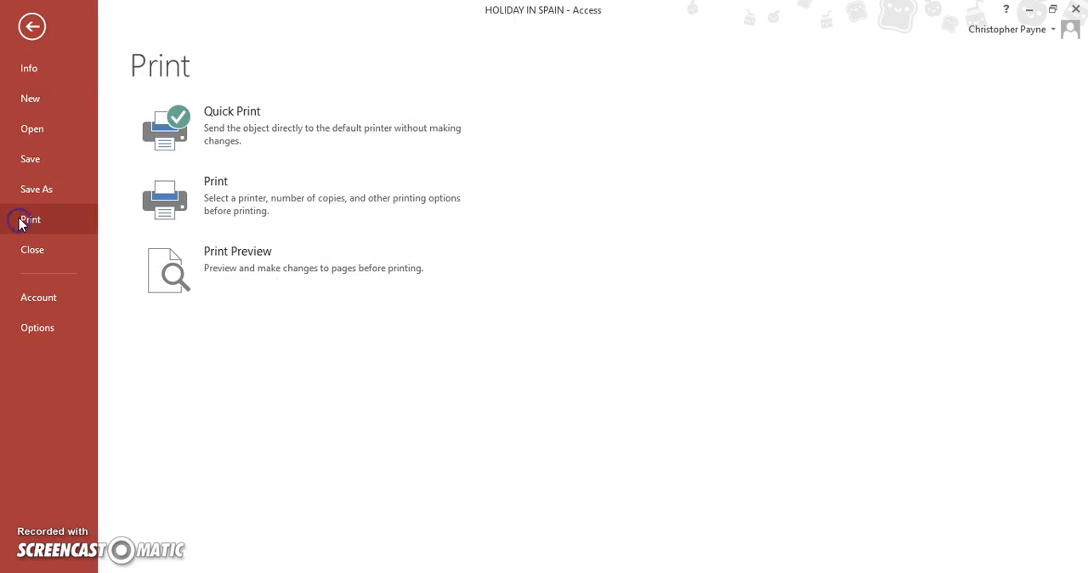
left_click(293, 204)
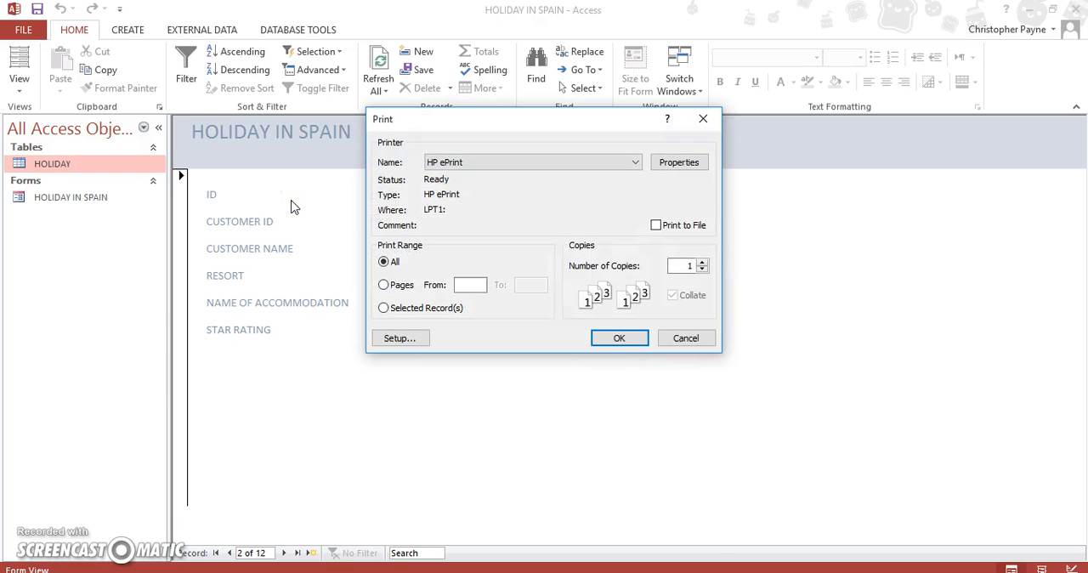
left_click(400, 312)
left_click(610, 162)
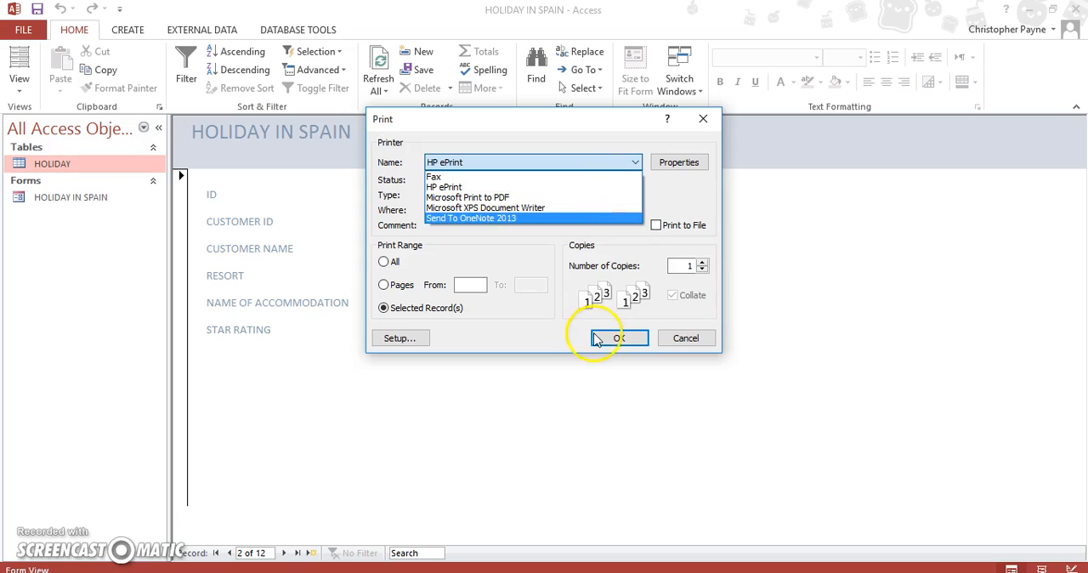
left_click(682, 371)
left_click(686, 339)
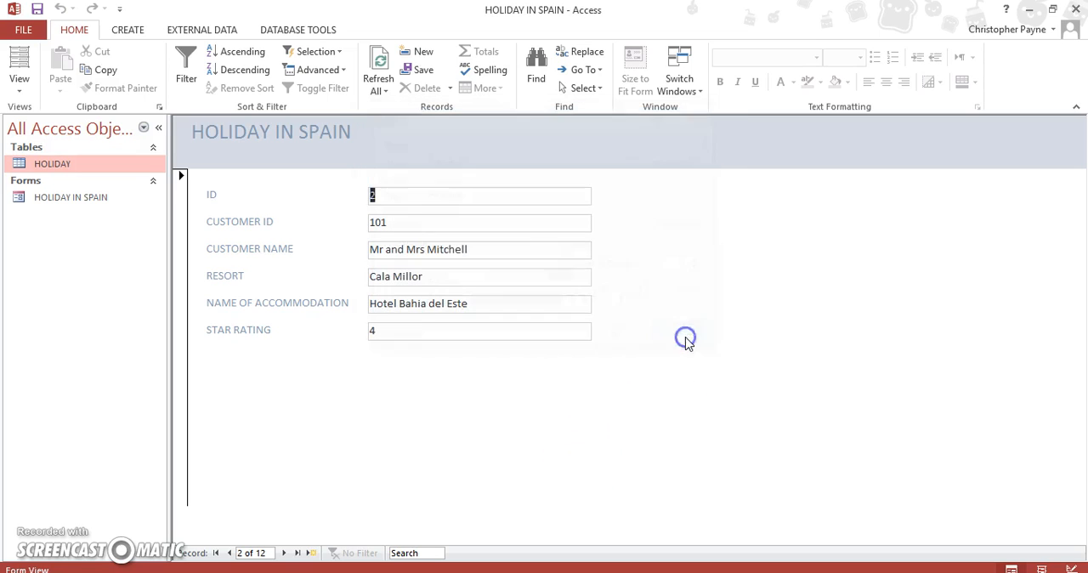